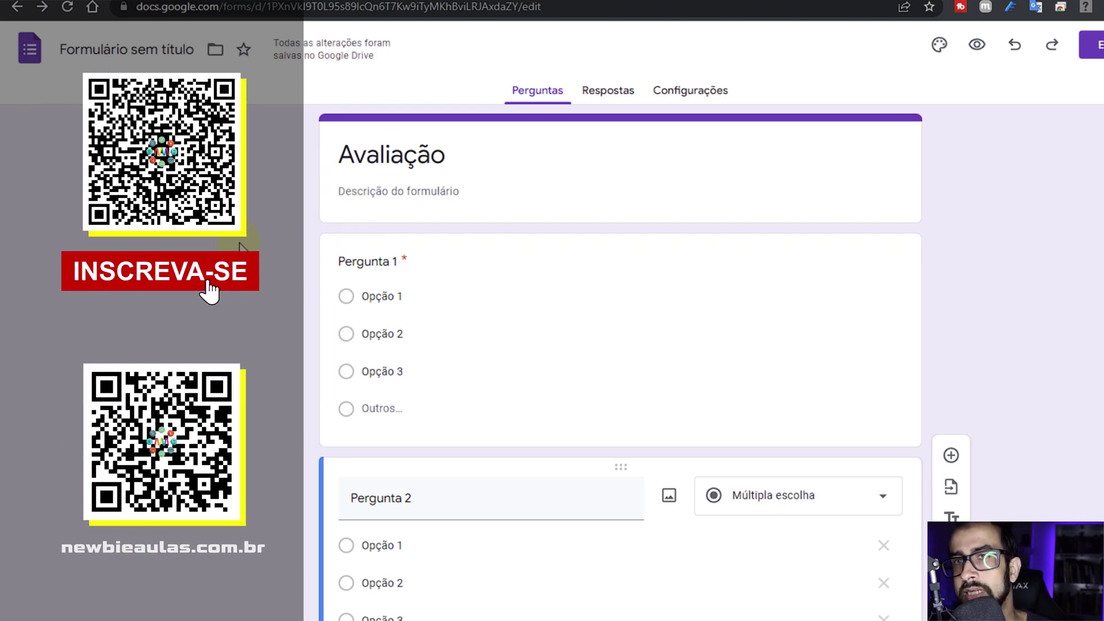
pyautogui.scroll(-2, 356, 299)
pyautogui.scroll(-1, 367, 315)
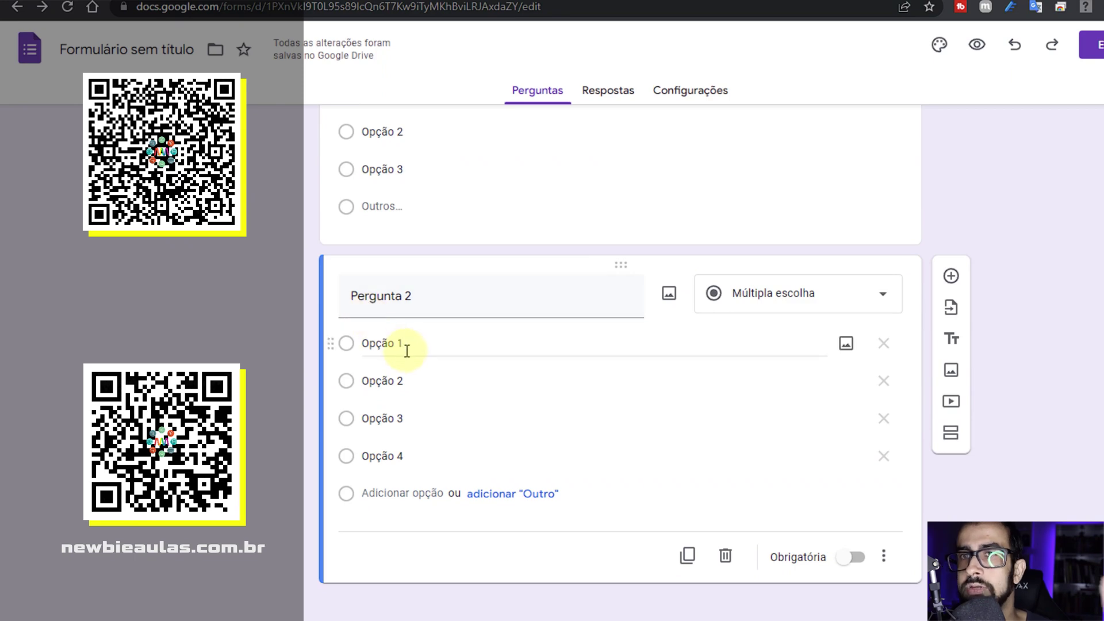
pyautogui.scroll(2, 406, 347)
pyautogui.scroll(1, 407, 351)
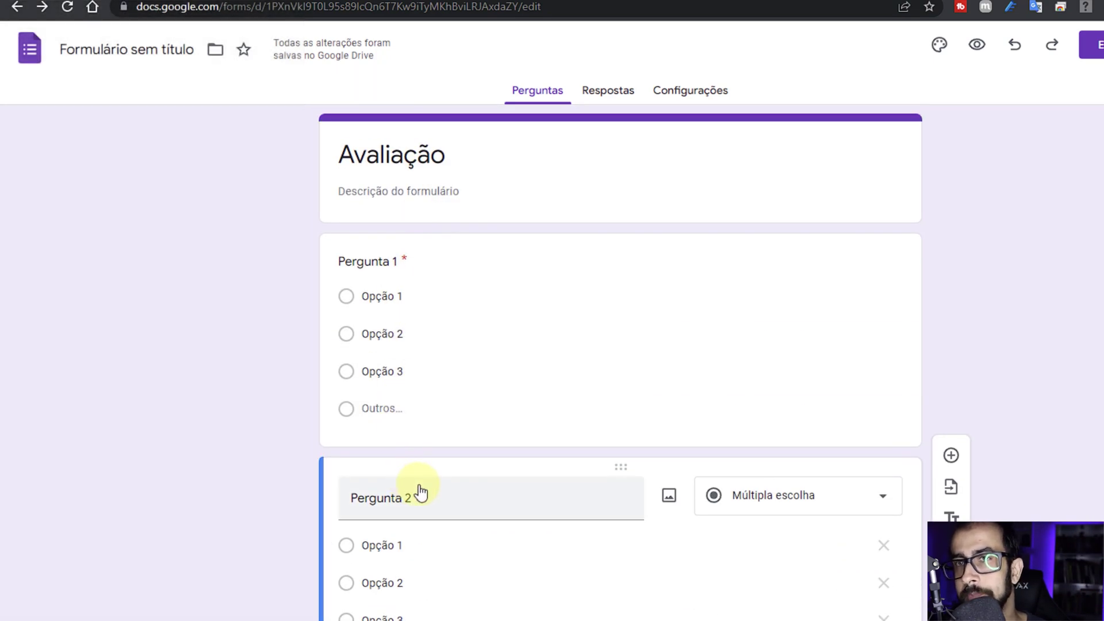
pyautogui.scroll(-1, 395, 469)
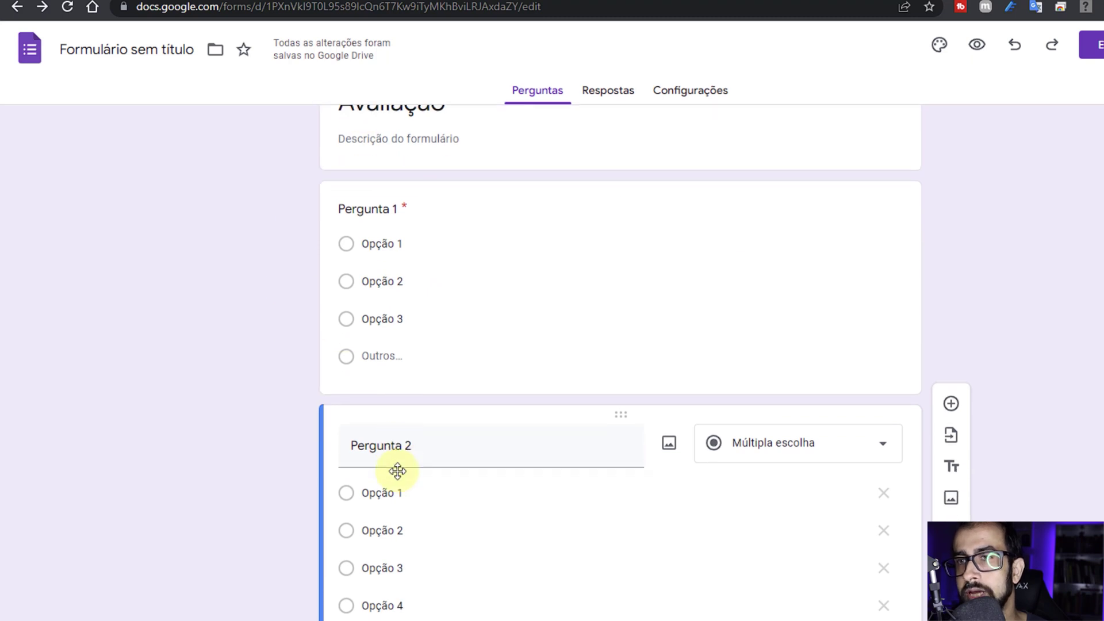
pyautogui.scroll(1, 397, 471)
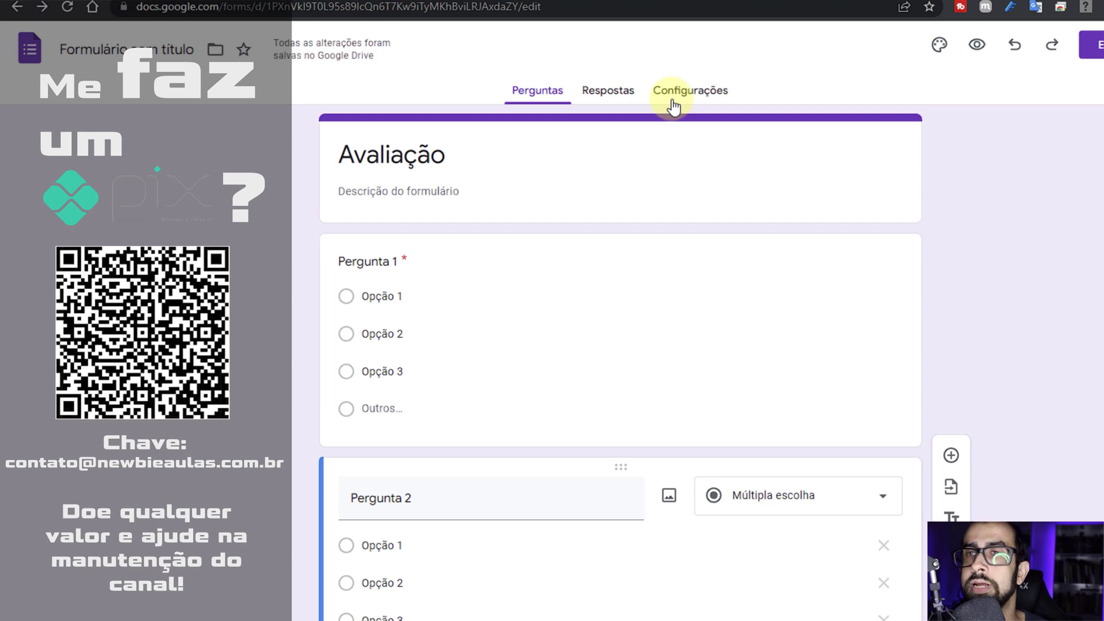
# Turn the form into a test with Criar teste and set the default score for new questions to 5 points
pyautogui.click(673, 101)
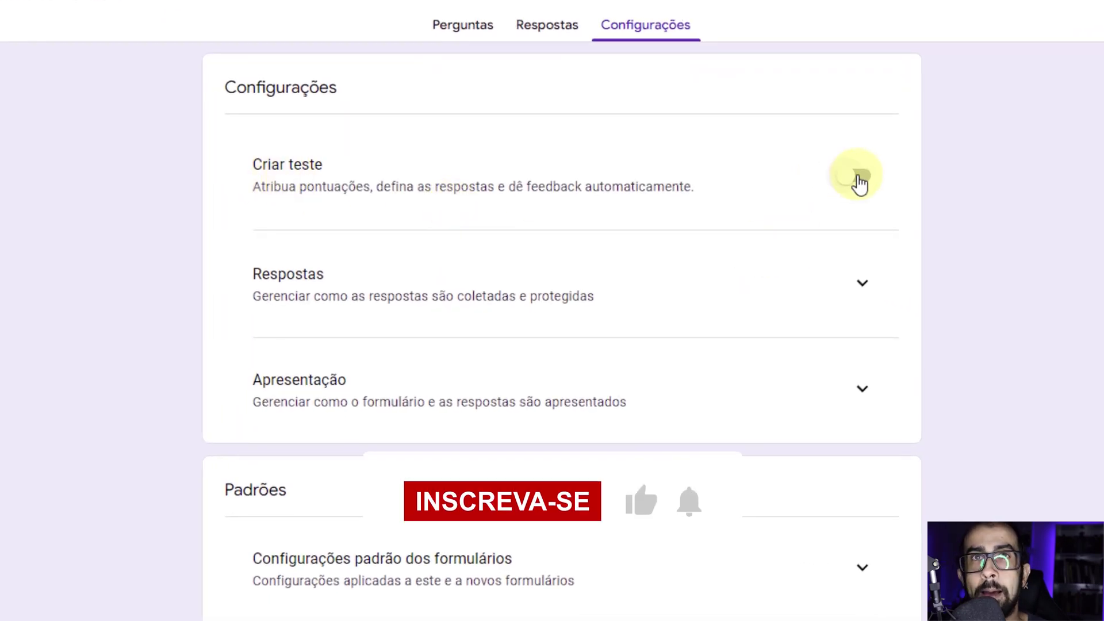
pyautogui.click(857, 177)
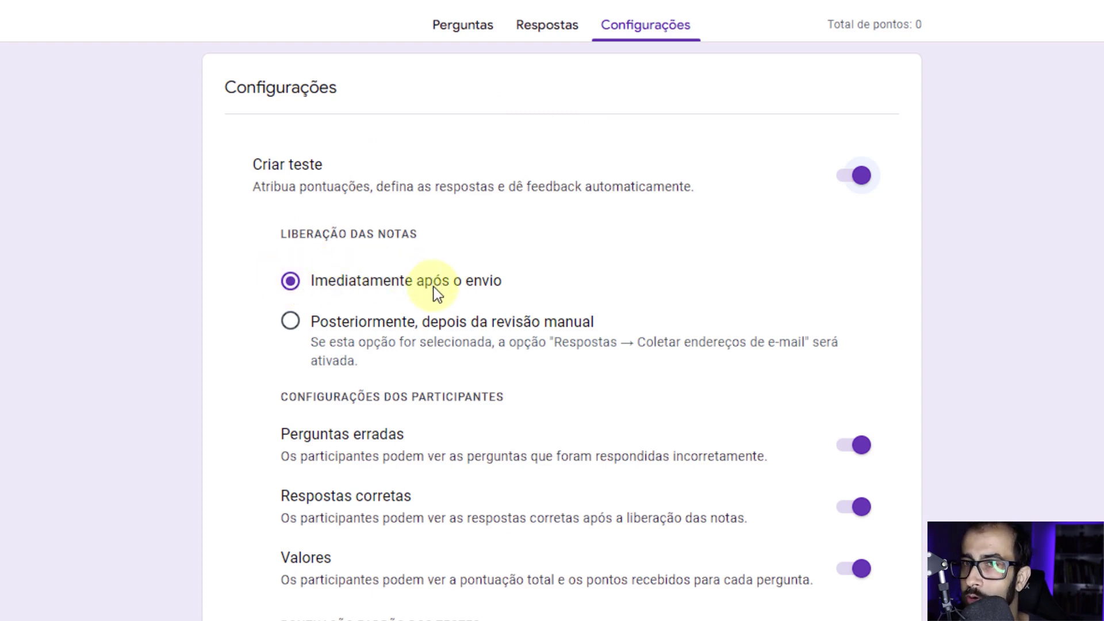
pyautogui.scroll(-3, 430, 299)
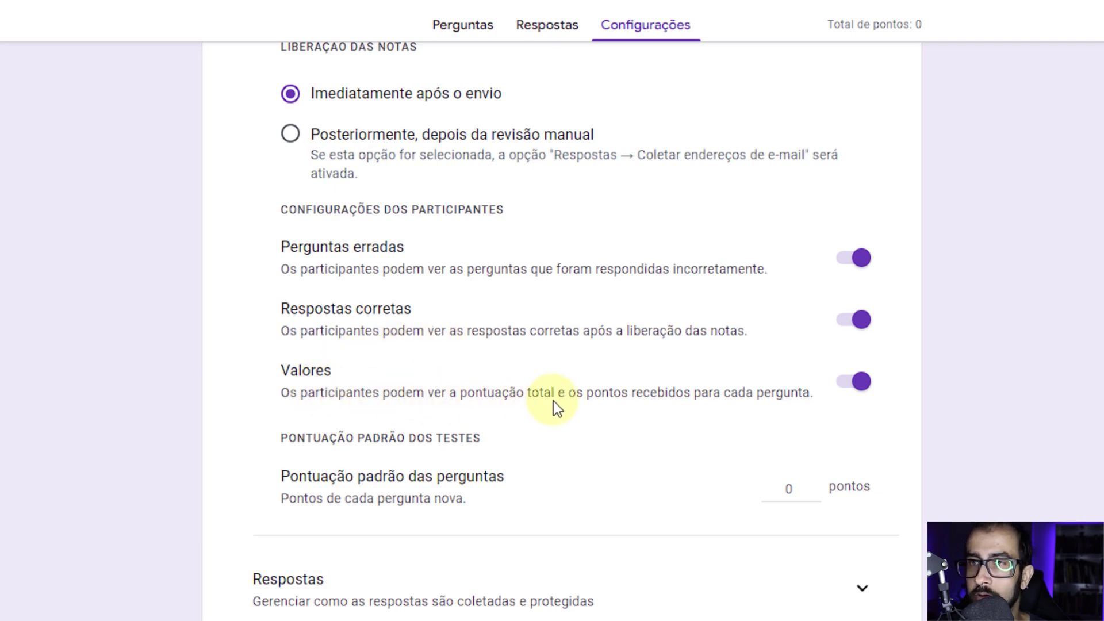
pyautogui.scroll(-2, 603, 398)
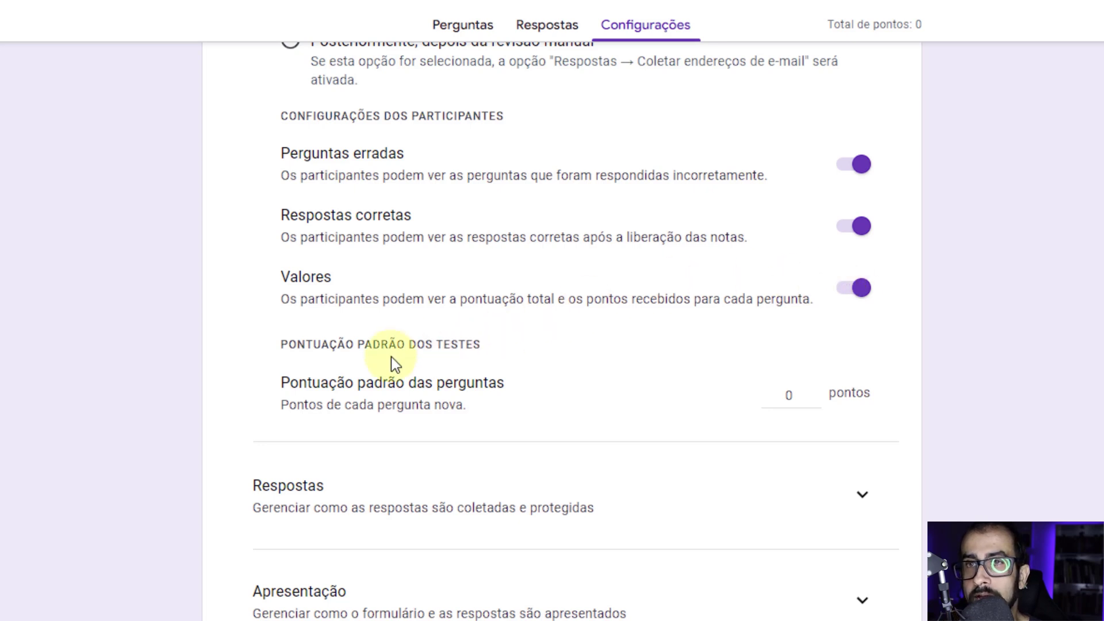
pyautogui.doubleClick(801, 395)
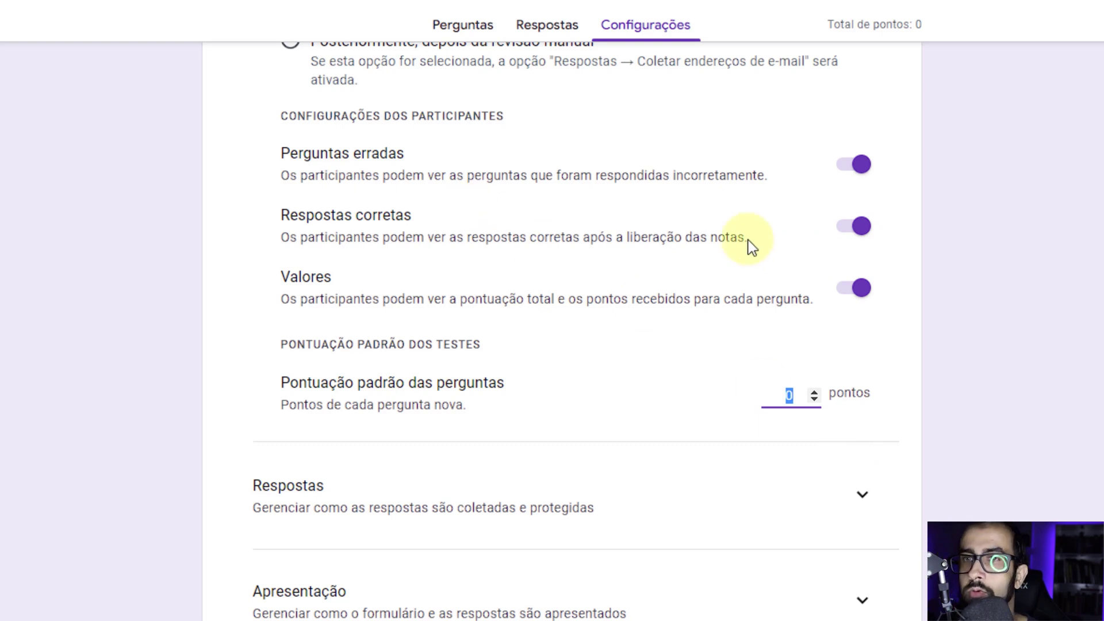
pyautogui.write('5')
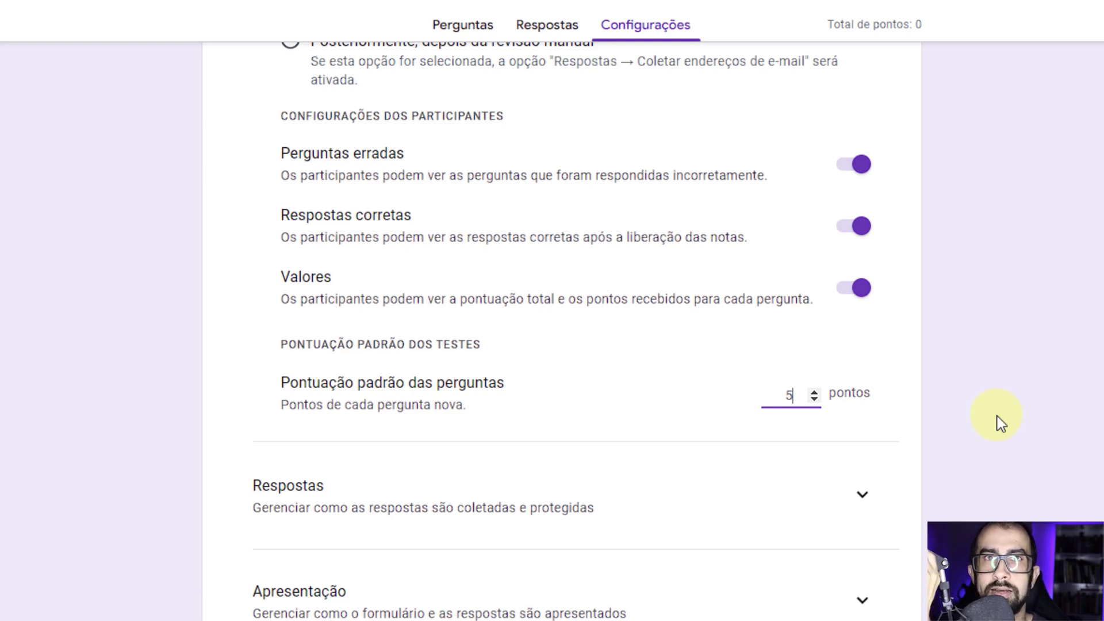
# Enable collecting e-mail addresses and limit each participant to 1 response in the Respostas settings
pyautogui.scroll(-3, 943, 373)
pyautogui.click(859, 314)
pyautogui.scroll(-2, 868, 298)
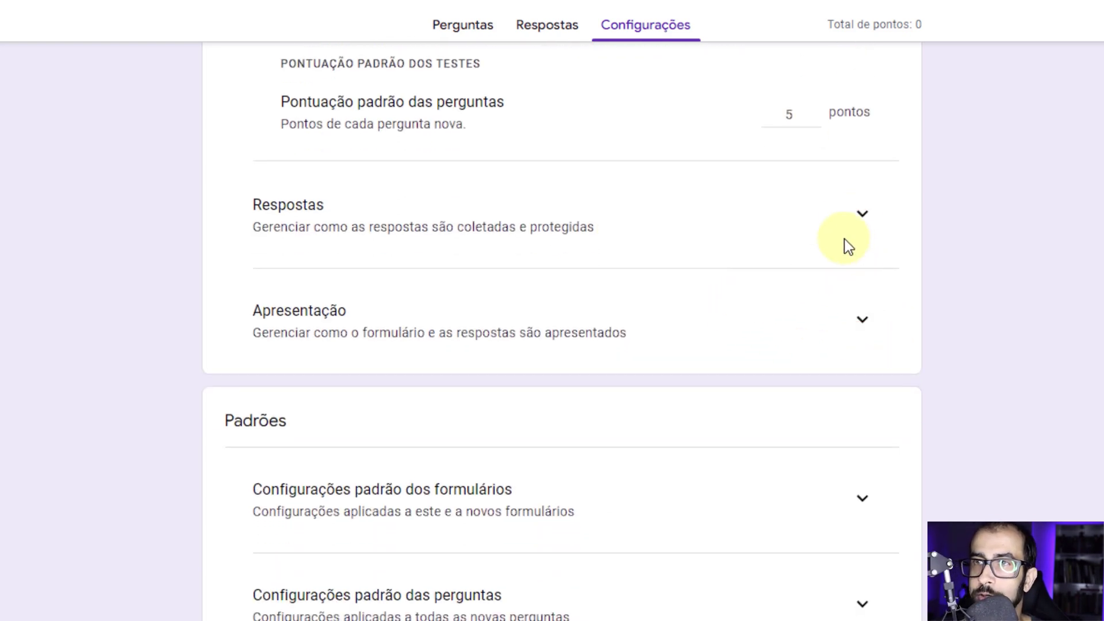
pyautogui.click(856, 221)
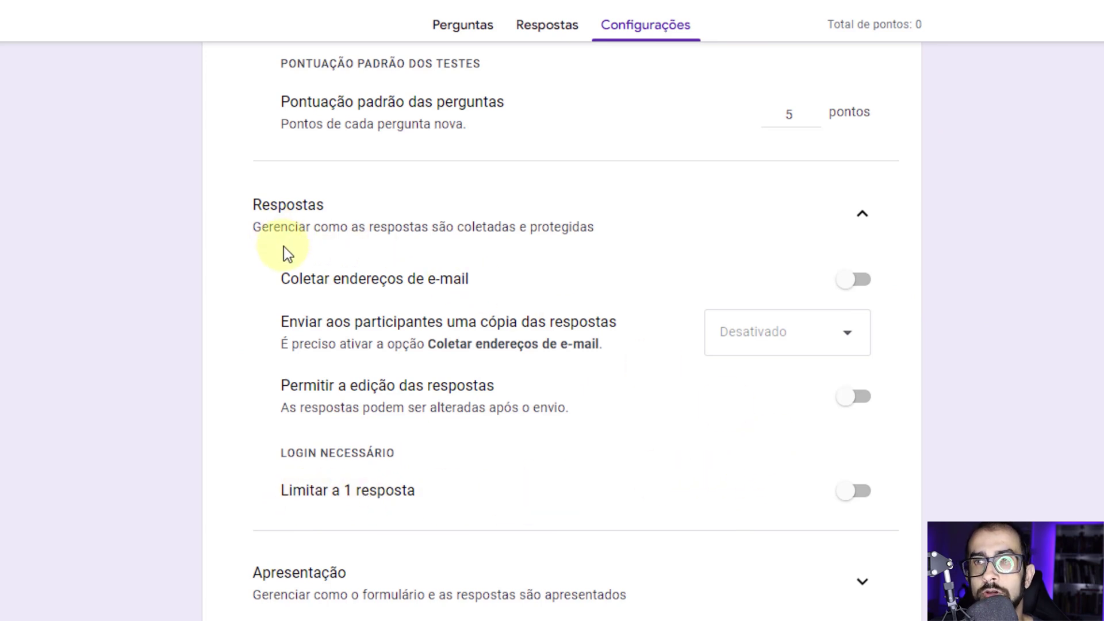
pyautogui.click(857, 287)
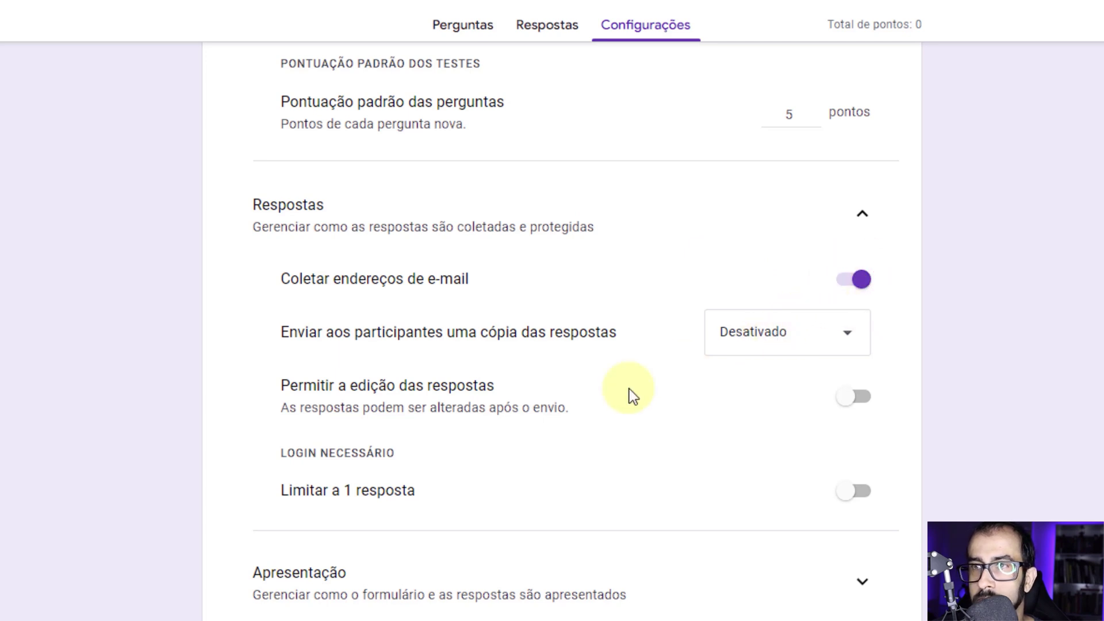
pyautogui.click(851, 493)
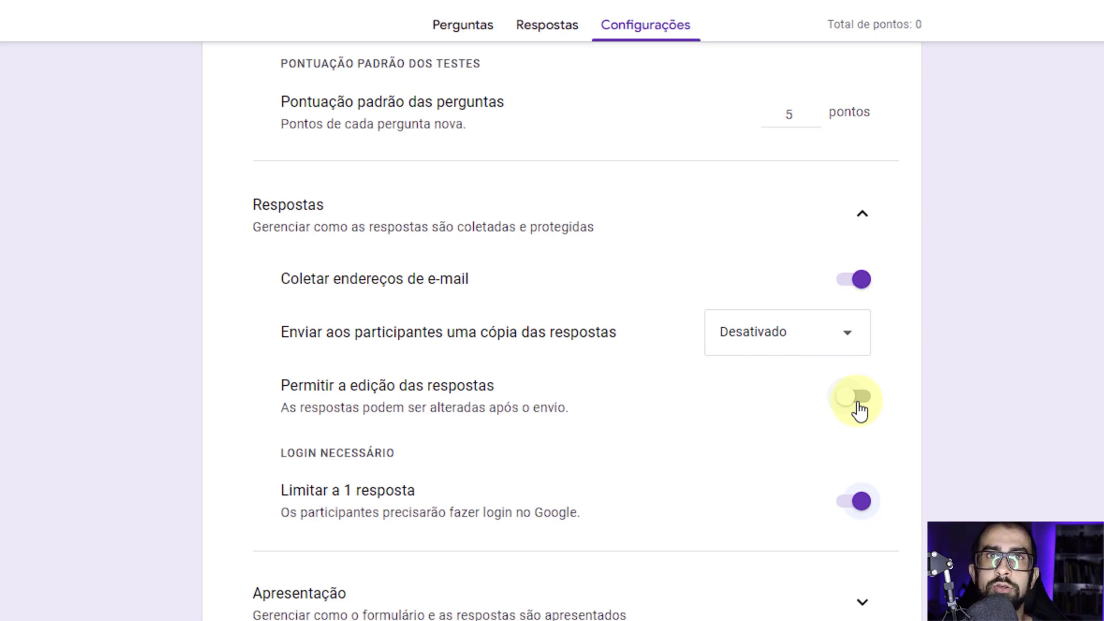
# Review the Apresentação settings for form presentation, post-submission behaviour and restrictions
pyautogui.scroll(-3, 874, 374)
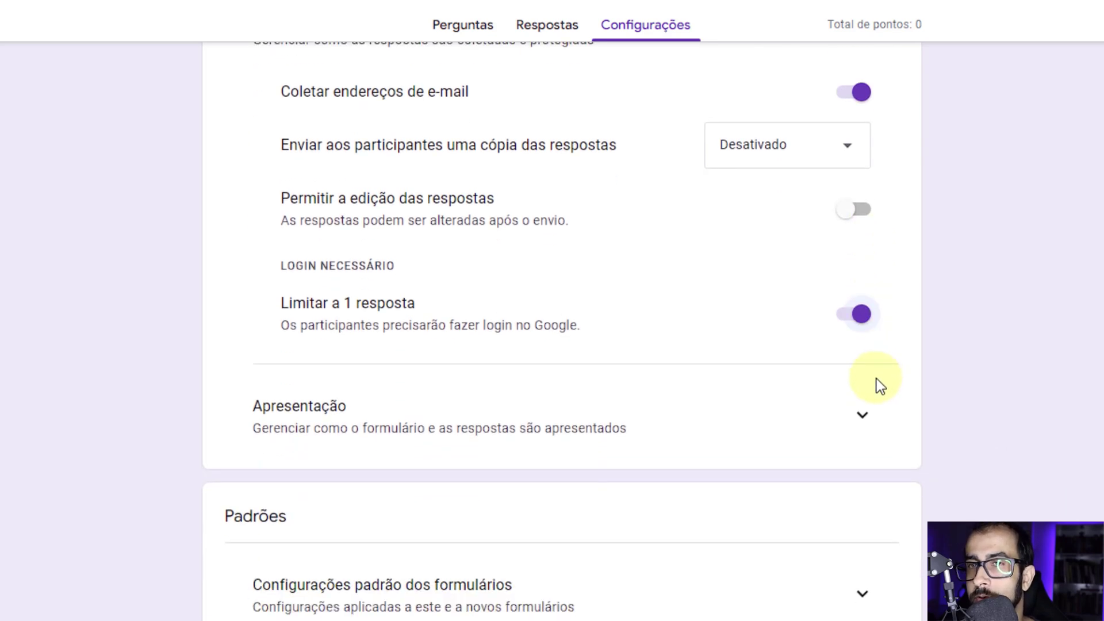
pyautogui.scroll(-3, 956, 481)
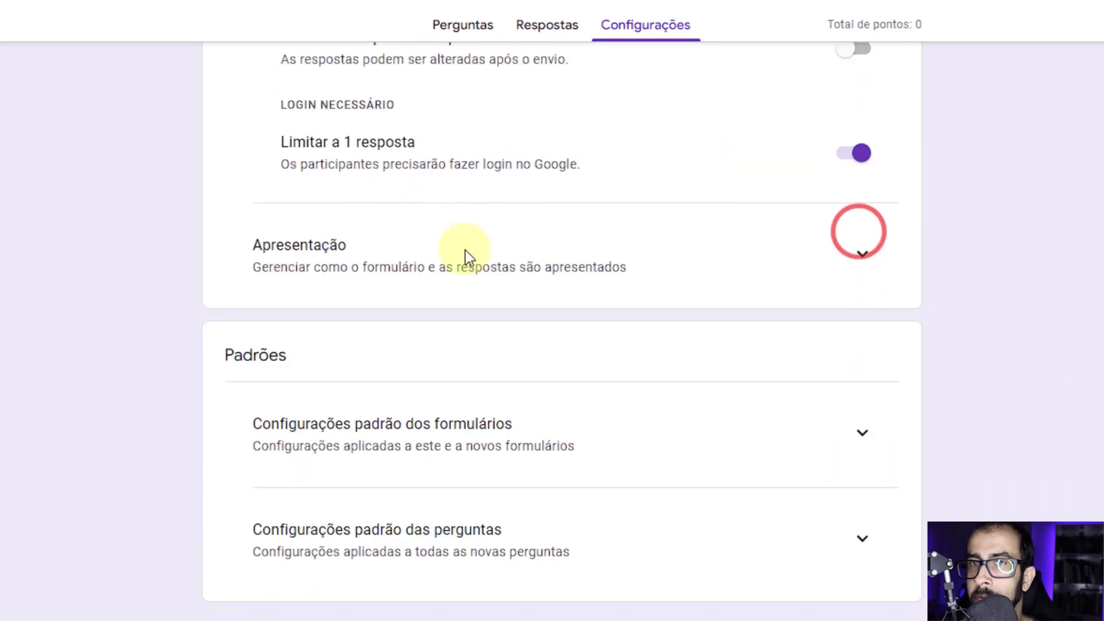
pyautogui.click(863, 269)
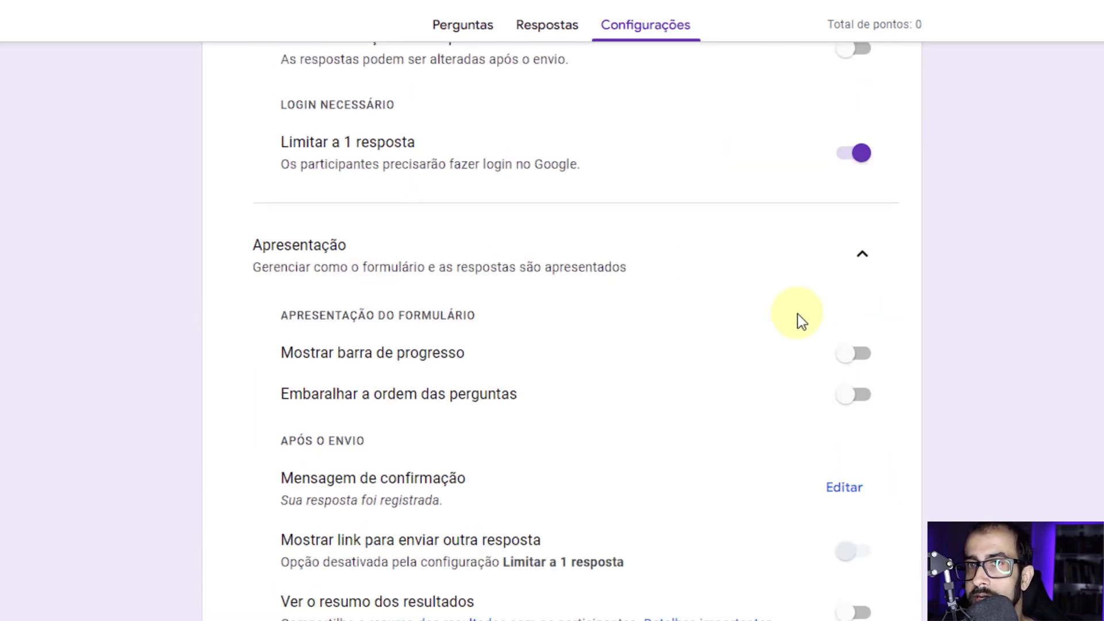
pyautogui.scroll(-2, 797, 316)
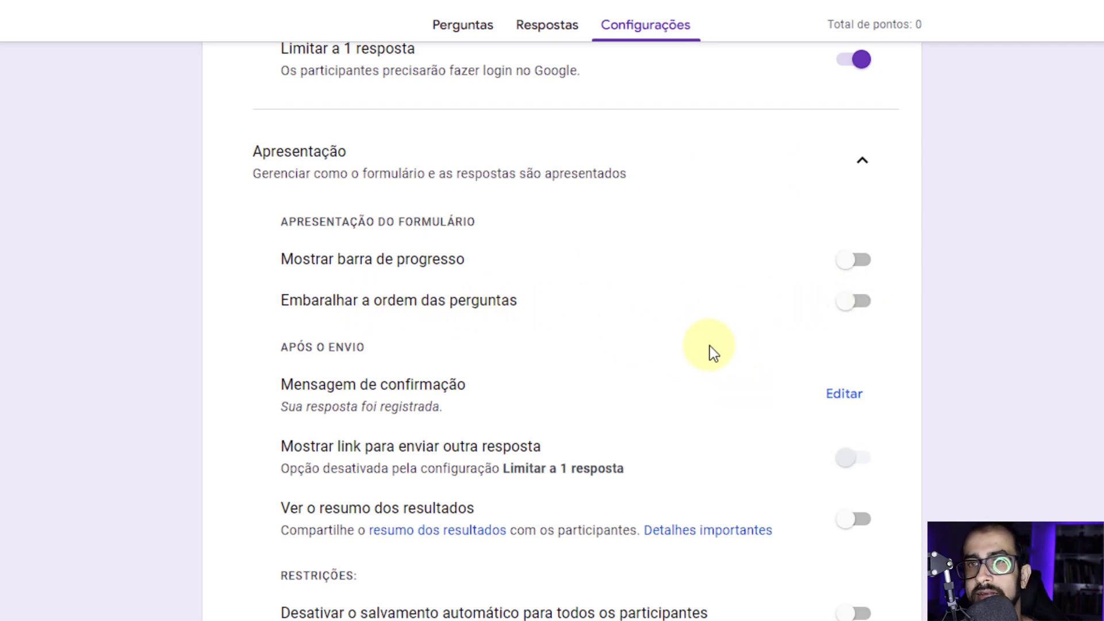
pyautogui.scroll(-2, 609, 347)
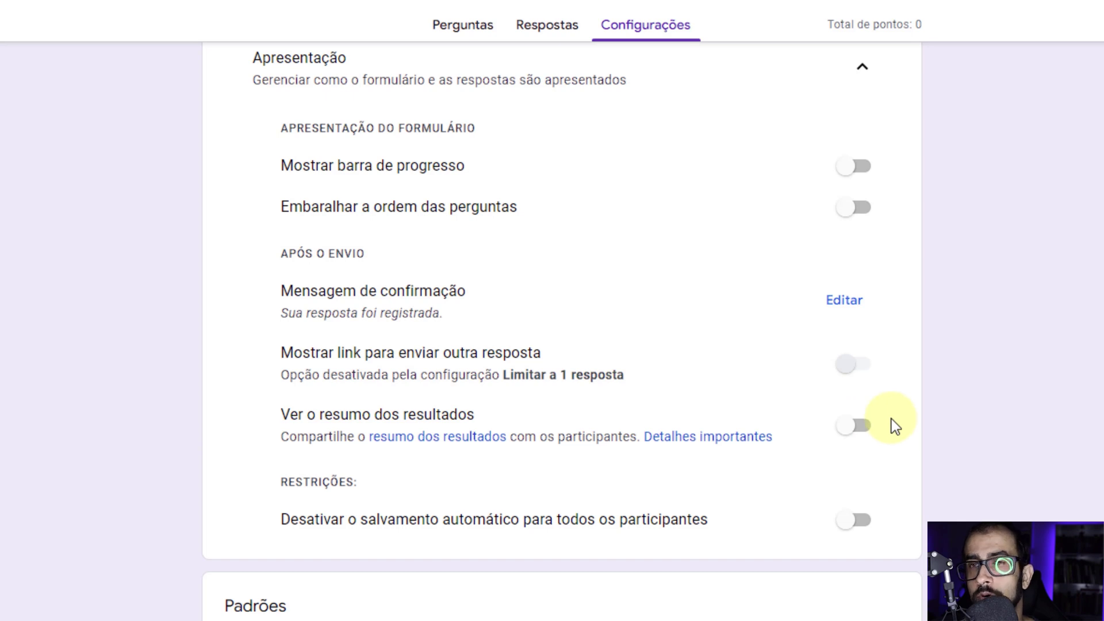
pyautogui.scroll(2, 564, 362)
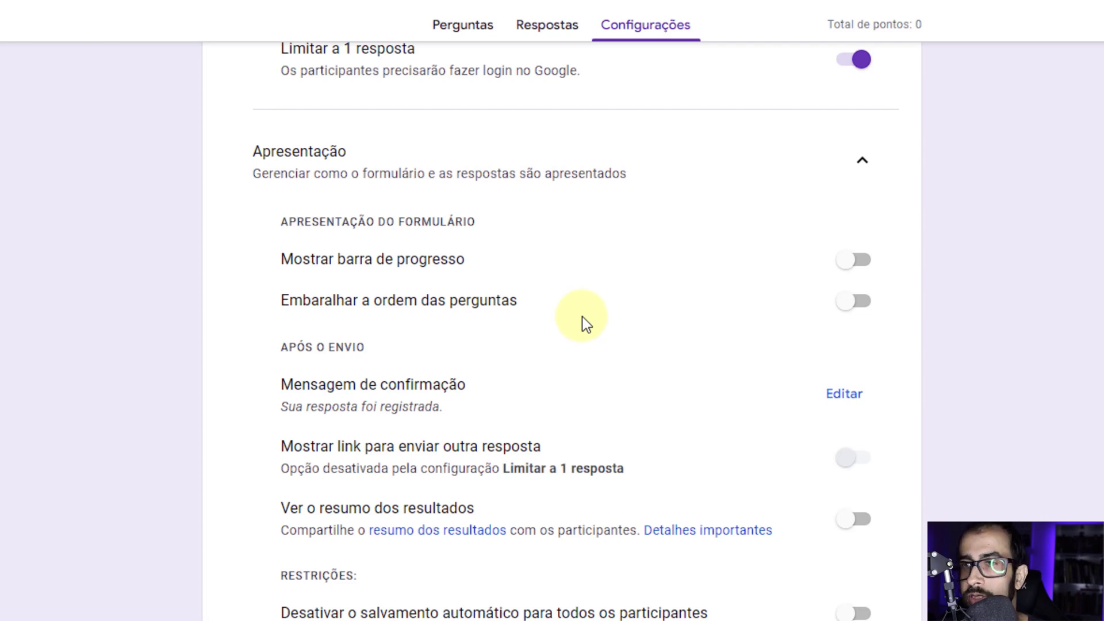
# Make questions mandatory by default in the Configurações padrão das perguntas settings
pyautogui.scroll(-5, 581, 313)
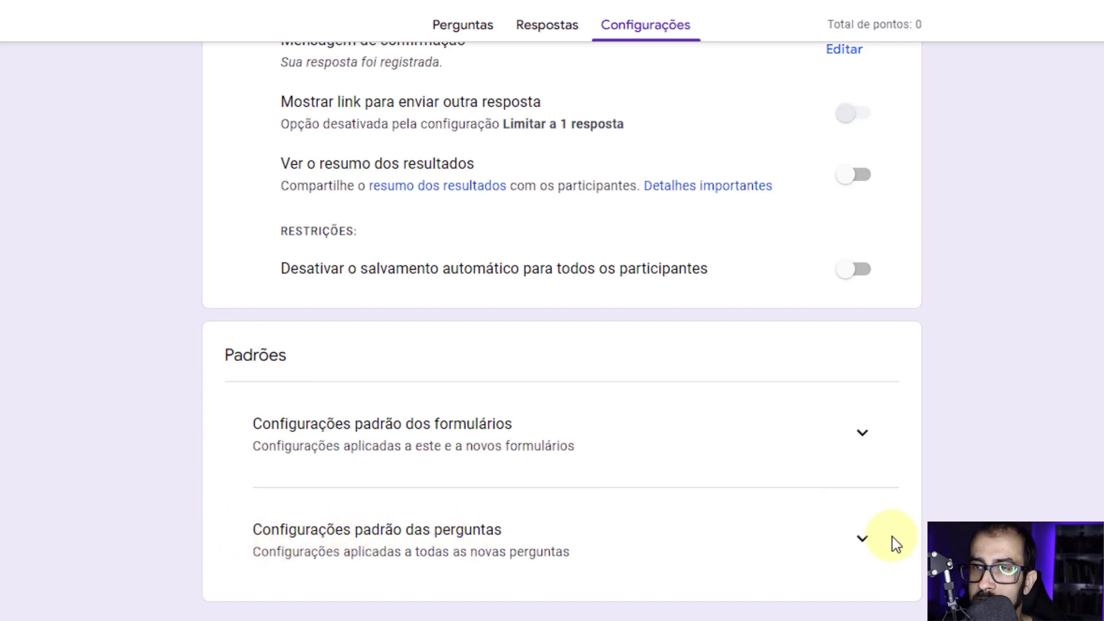
pyautogui.click(862, 543)
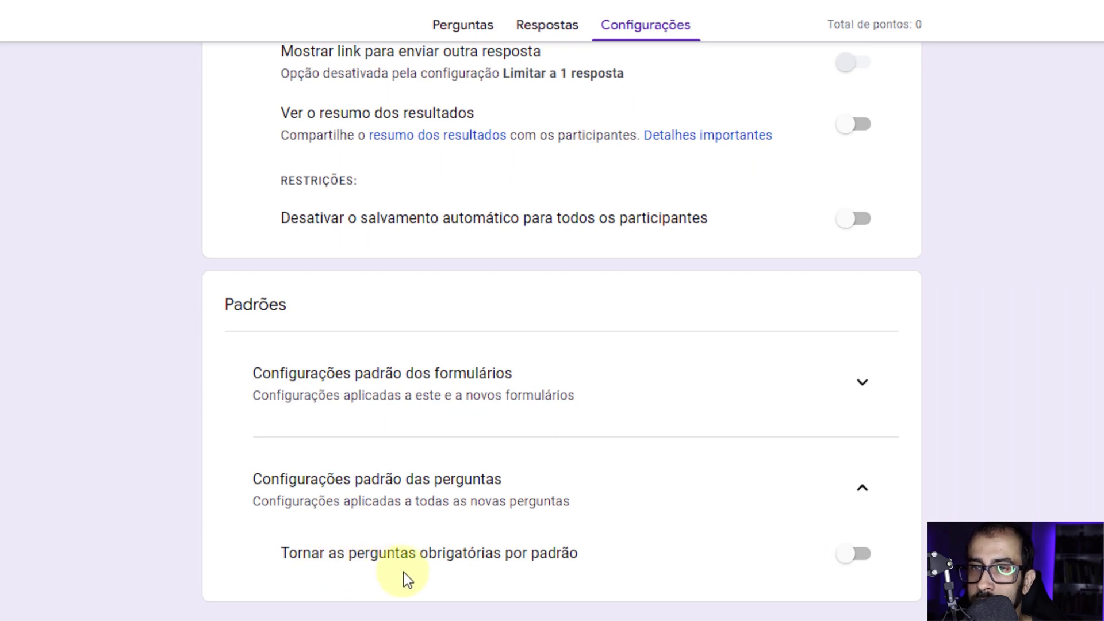
pyautogui.click(849, 556)
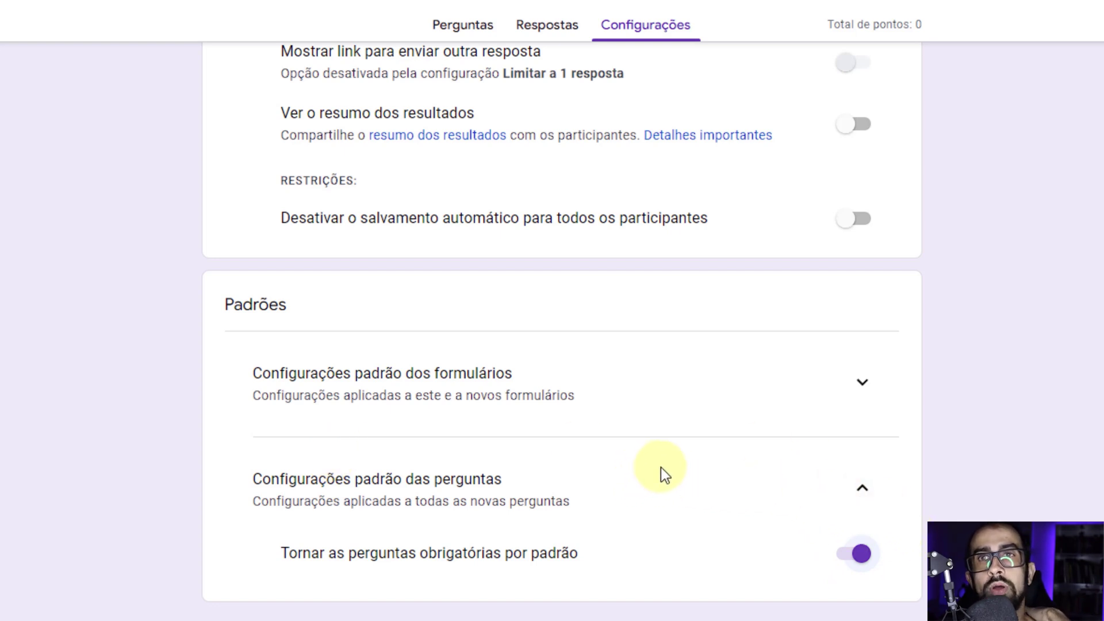
pyautogui.click(863, 558)
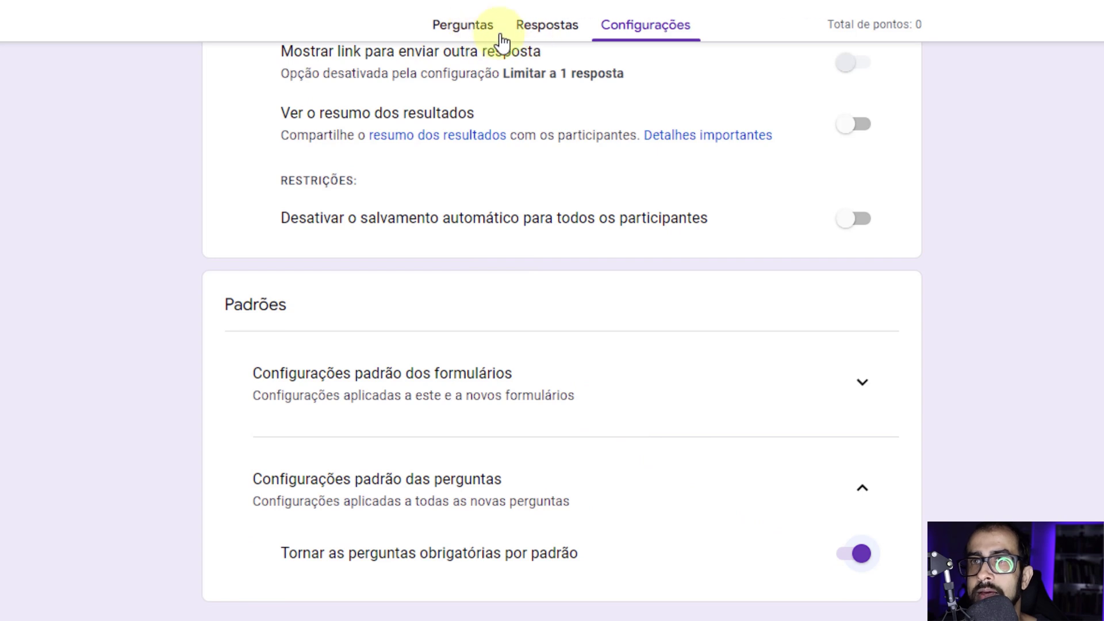
# Return to the form's questions, open the answer key of Pergunta 1 and mark Opção 2 as correct
pyautogui.click(469, 38)
pyautogui.scroll(-3, 567, 345)
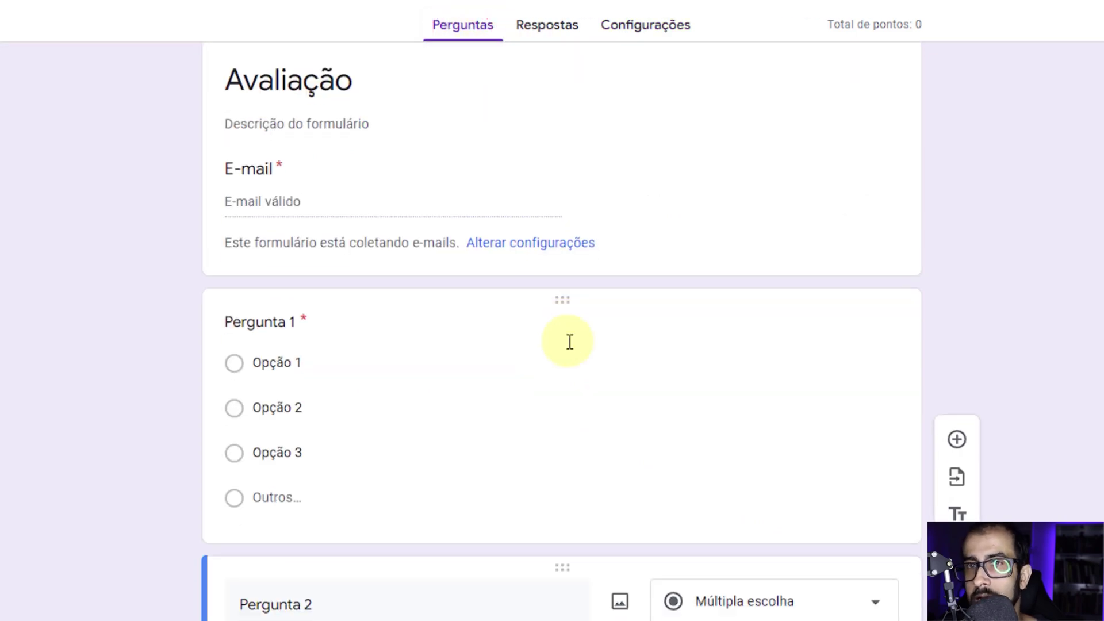
pyautogui.scroll(-3, 565, 356)
pyautogui.scroll(5, 565, 358)
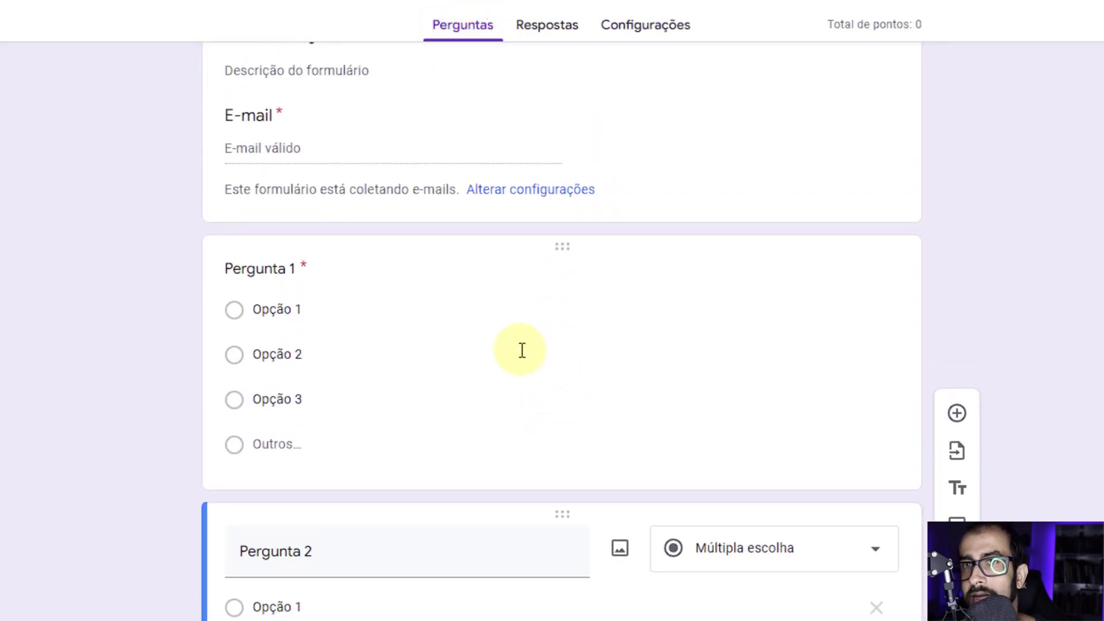
pyautogui.click(375, 280)
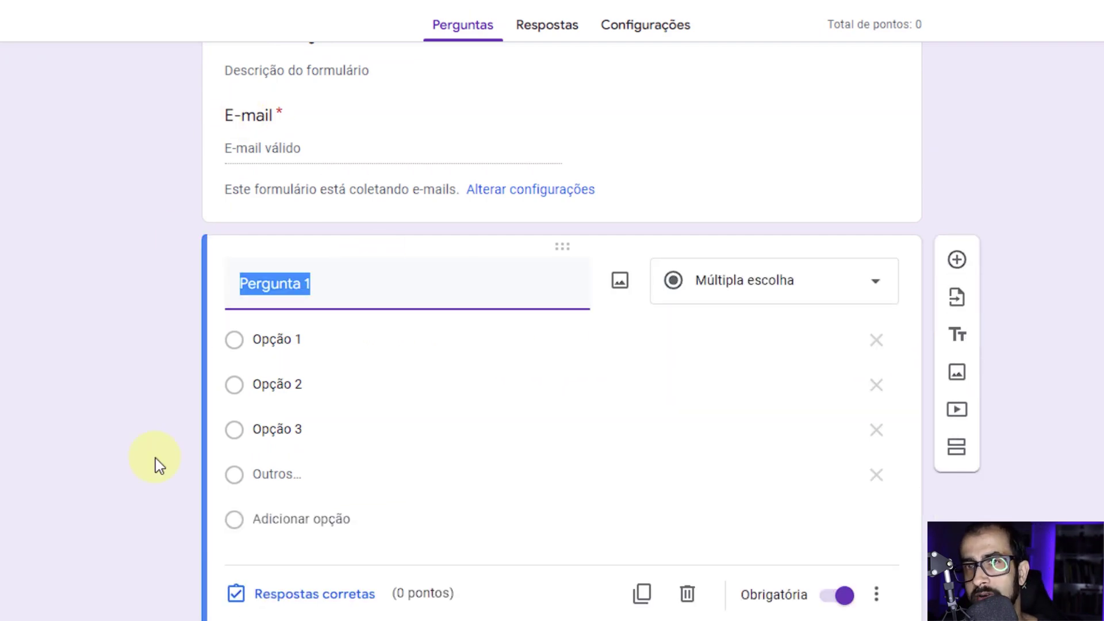
pyautogui.scroll(-2, 395, 446)
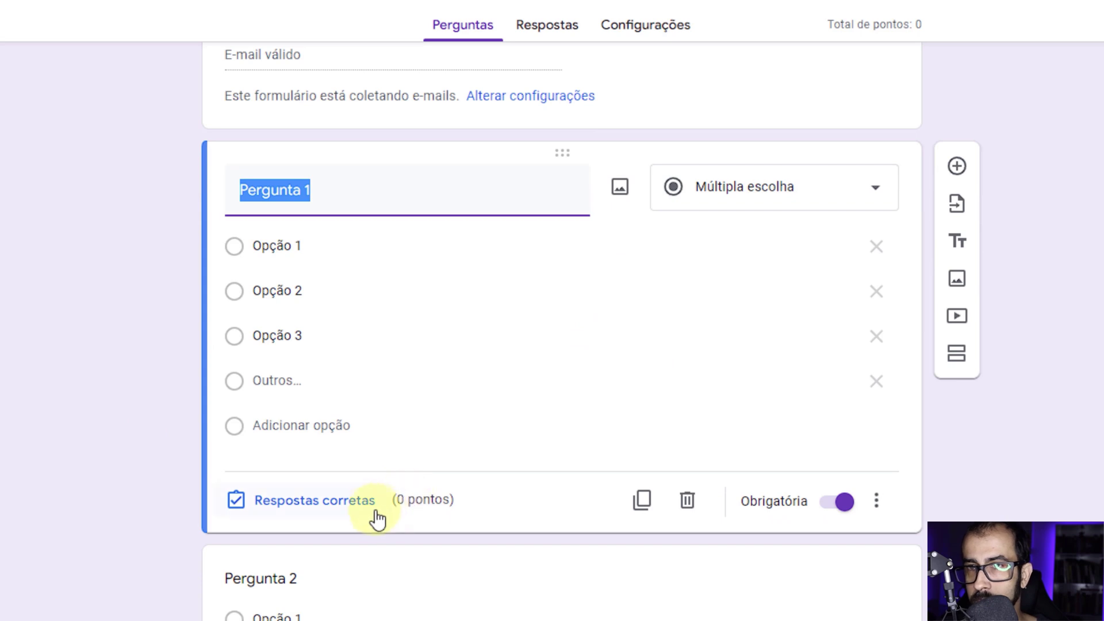
pyautogui.click(425, 499)
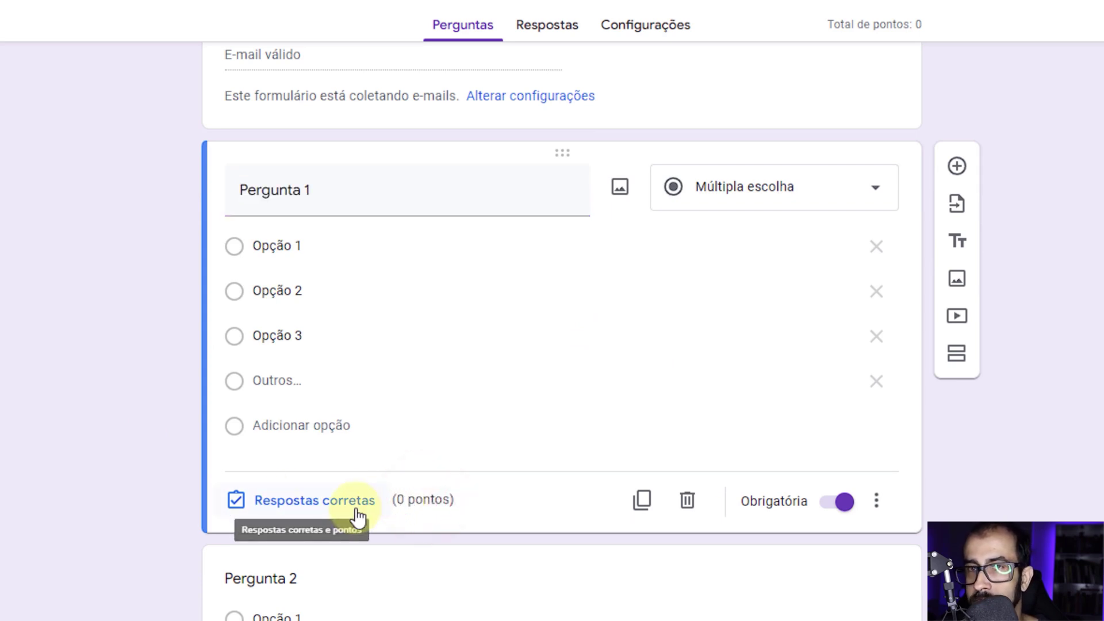
pyautogui.click(319, 499)
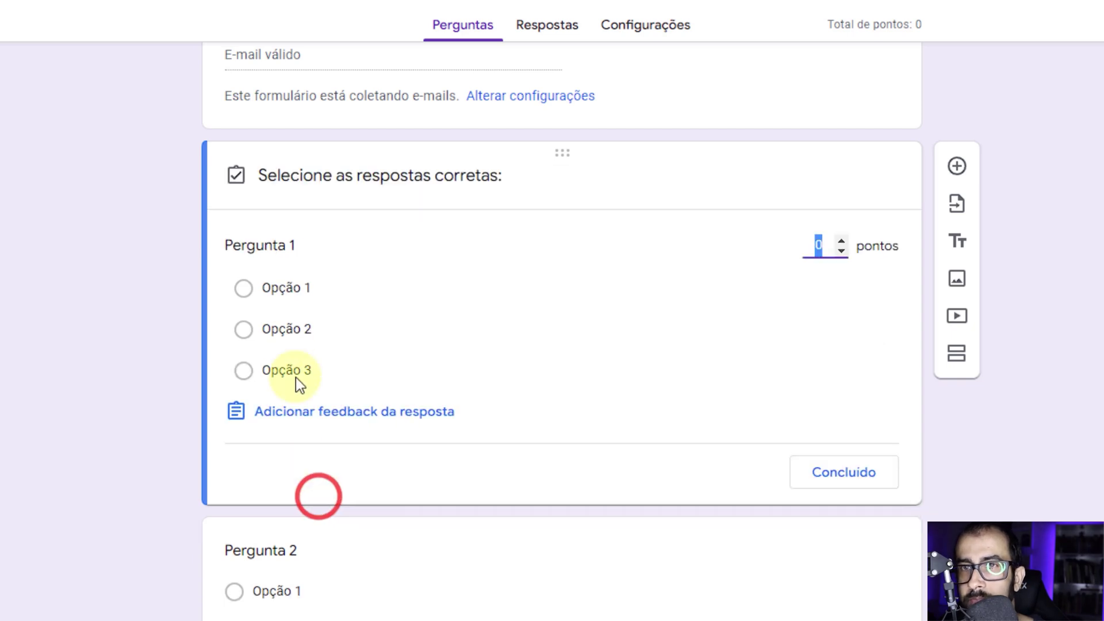
pyautogui.click(244, 331)
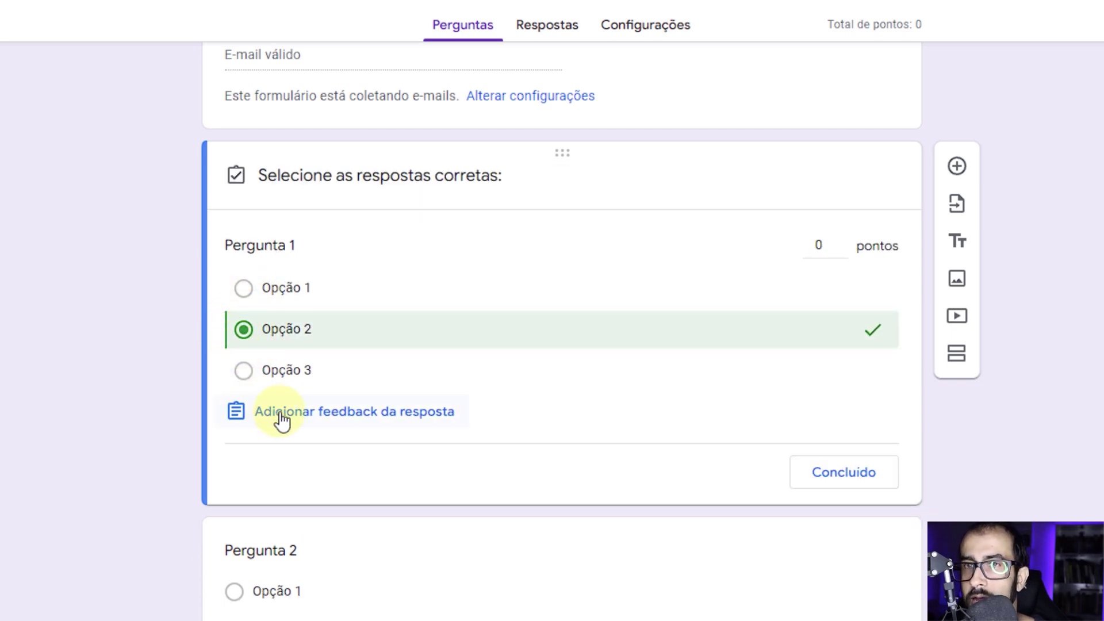
# Examine the feedback options for incorrect and correct answers to Pergunta 1, and leave without saving any feedback
pyautogui.click(325, 424)
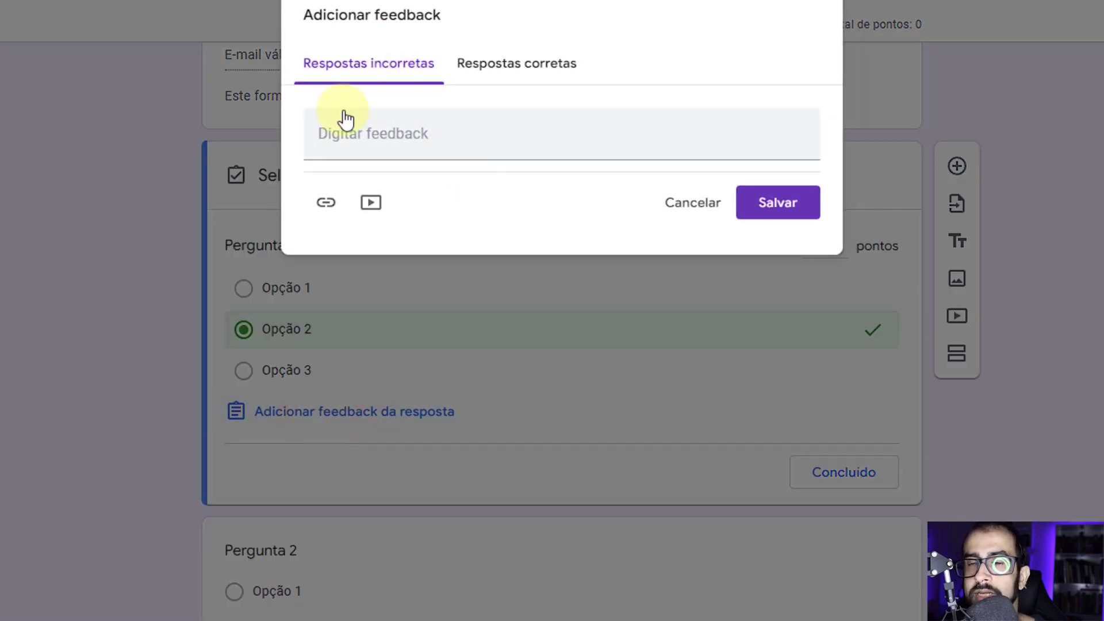
pyautogui.click(412, 128)
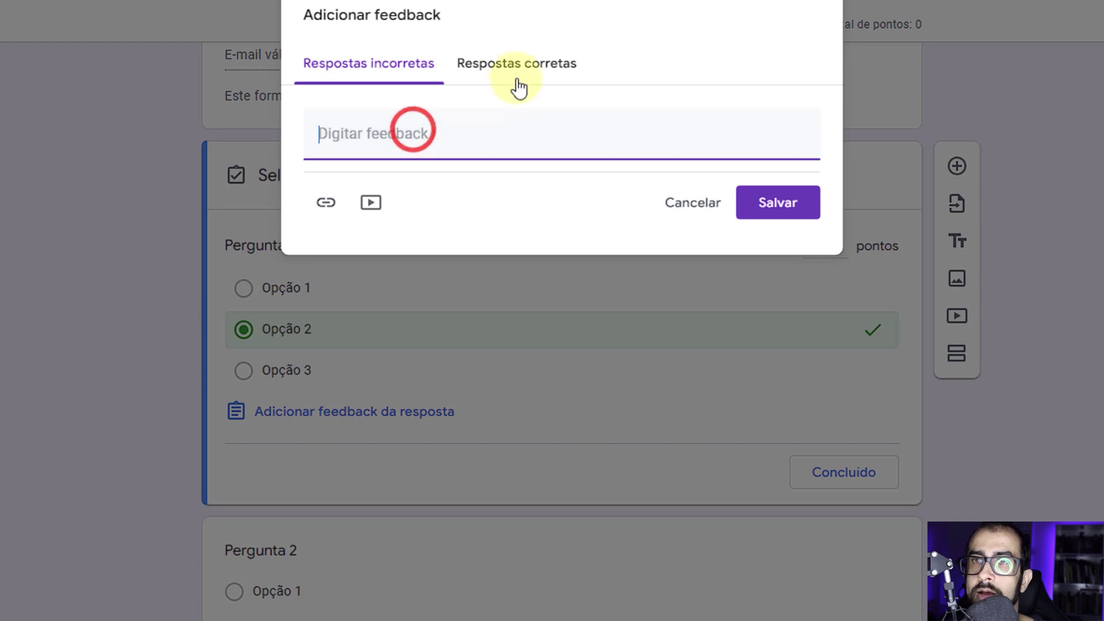
pyautogui.click(509, 64)
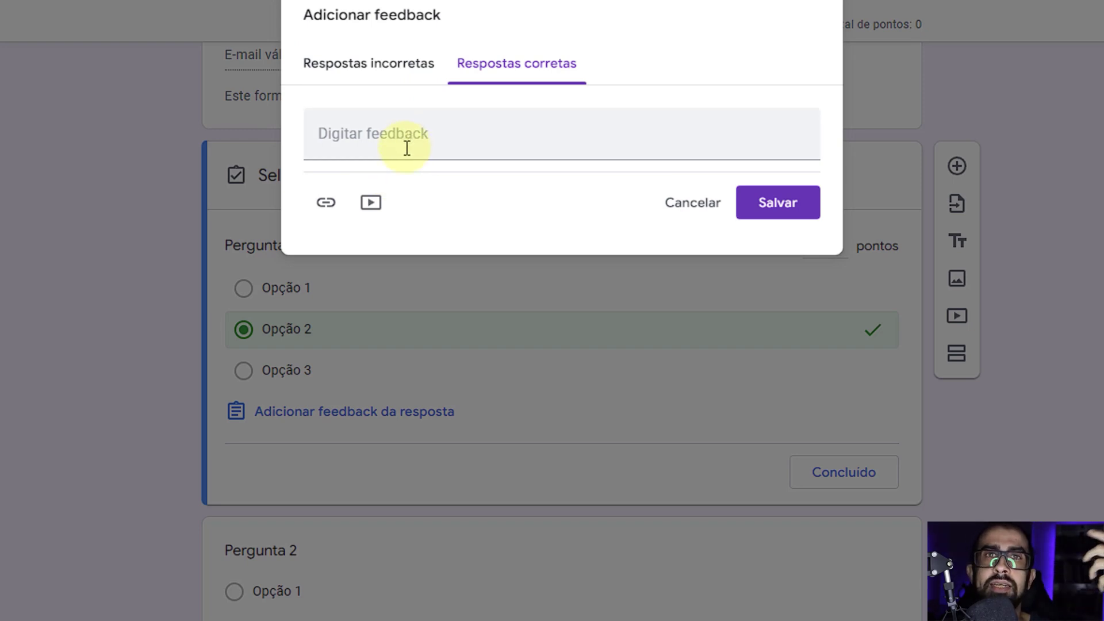
pyautogui.click(692, 210)
# Set the value of Pergunta 1 to 50 points and finish editing its answer key
pyautogui.click(825, 151)
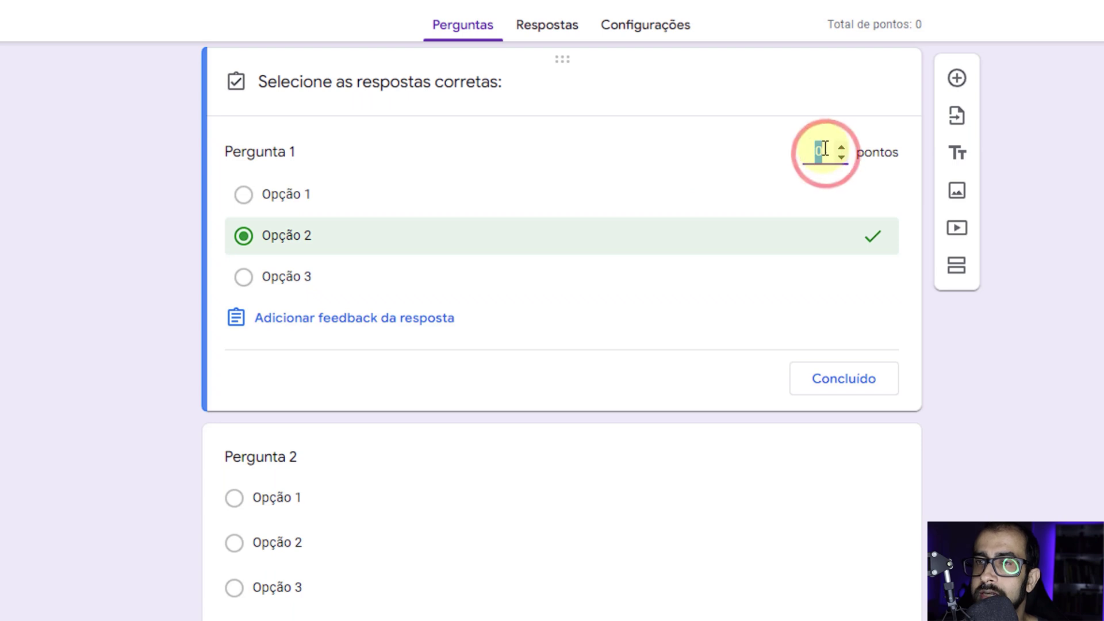
pyautogui.click(825, 151)
pyautogui.click(826, 151)
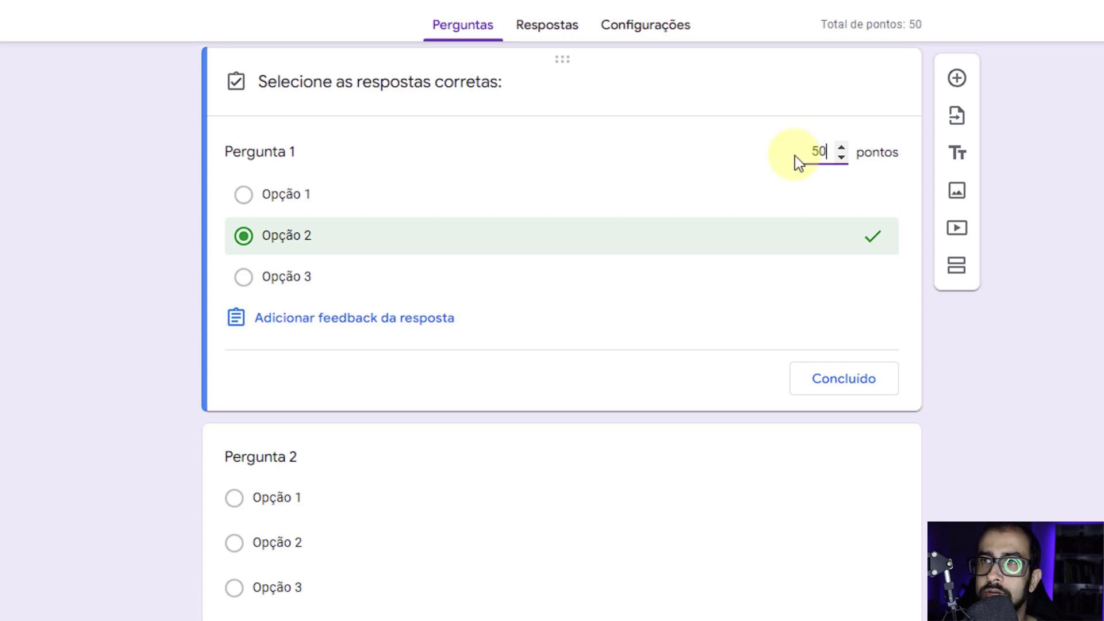
pyautogui.click(855, 392)
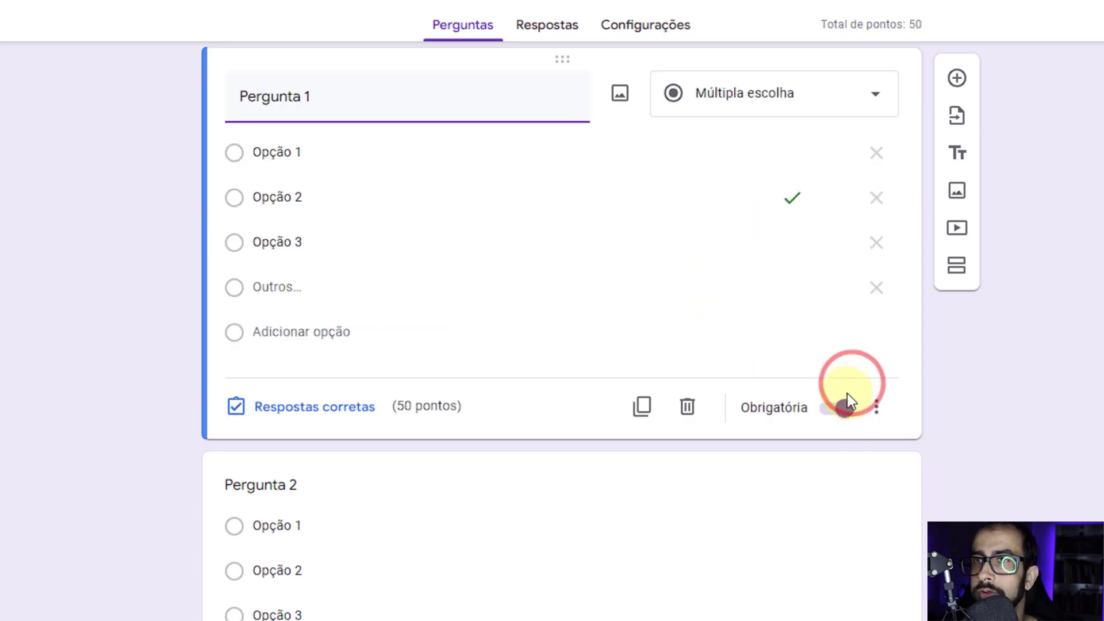
# In the answer key of Pergunta 2, mark Opção 1 as correct, assign 50 points, and finish editing the key
pyautogui.scroll(-2, 582, 368)
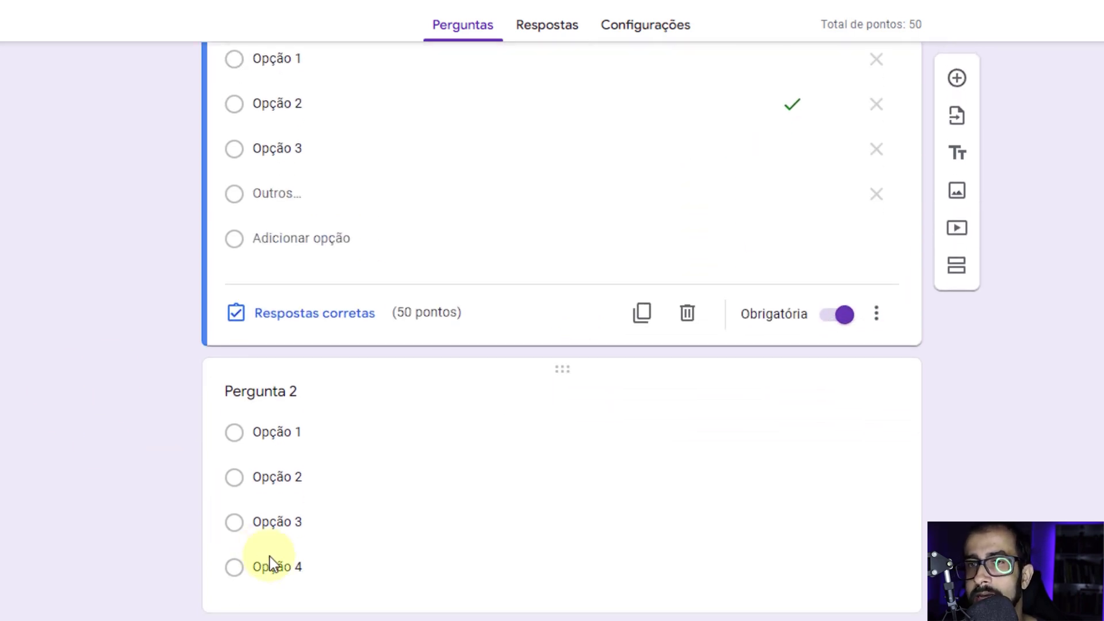
pyautogui.click(355, 435)
pyautogui.click(307, 582)
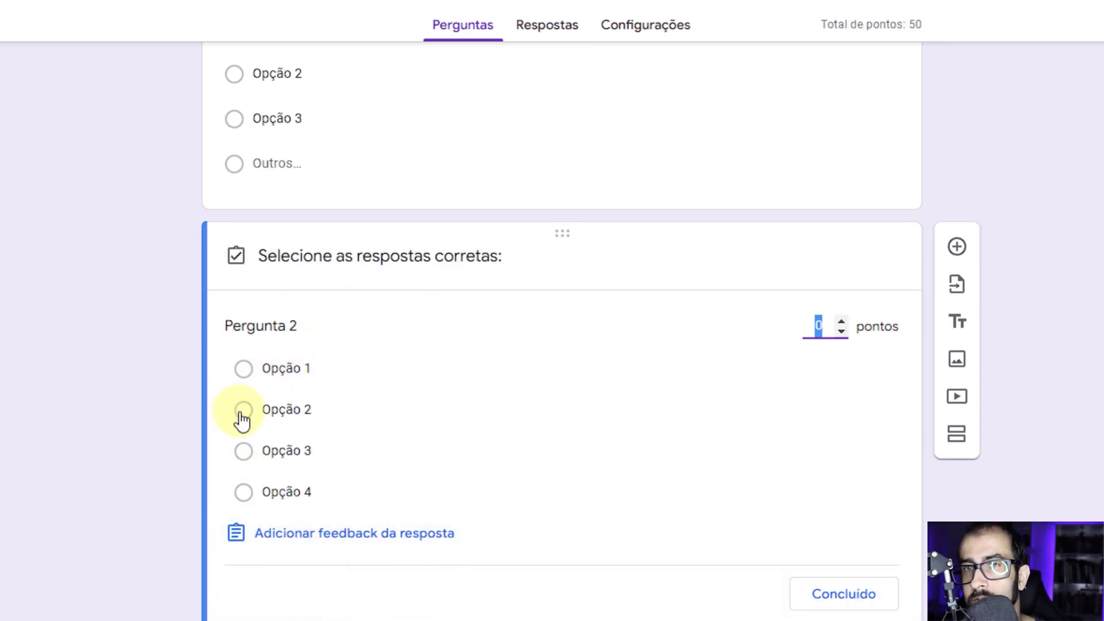
pyautogui.click(244, 371)
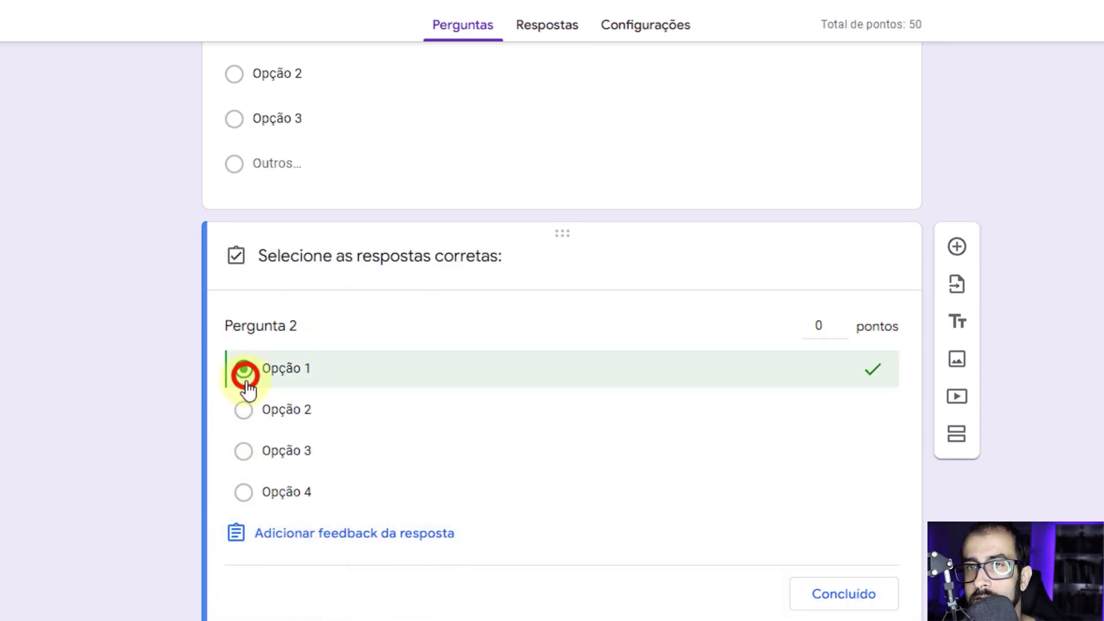
pyautogui.doubleClick(819, 326)
pyautogui.write('50')
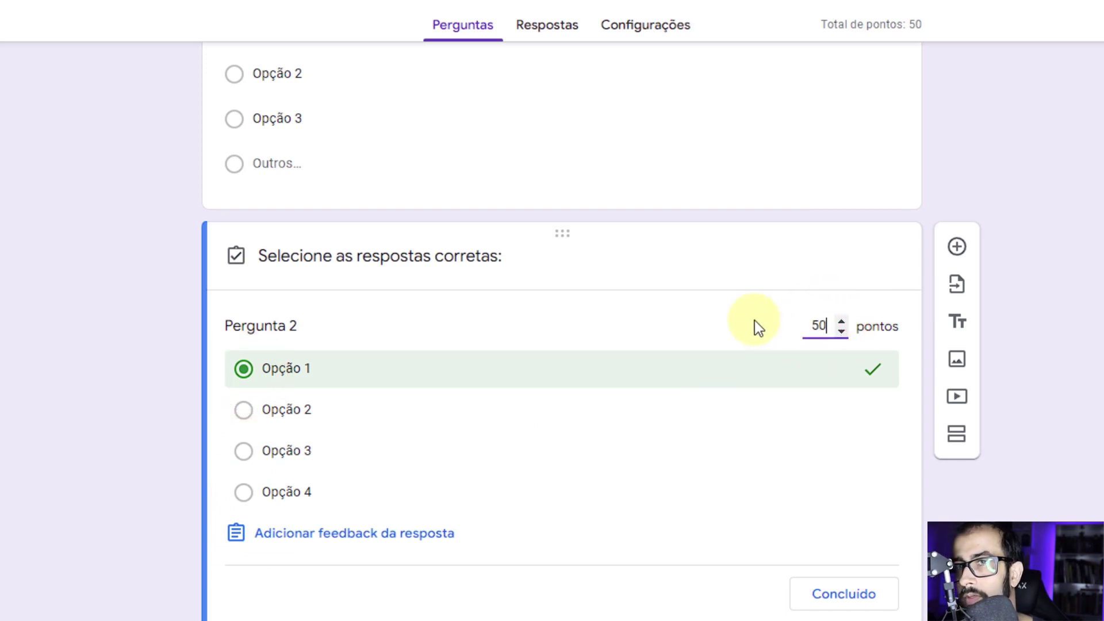
pyautogui.click(559, 614)
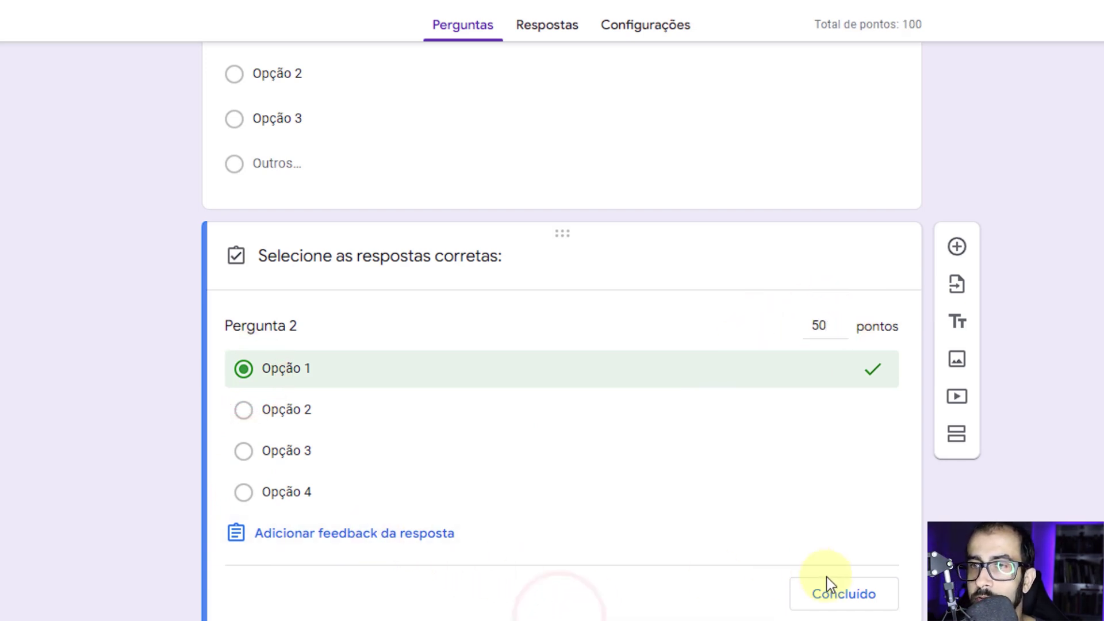
pyautogui.click(836, 592)
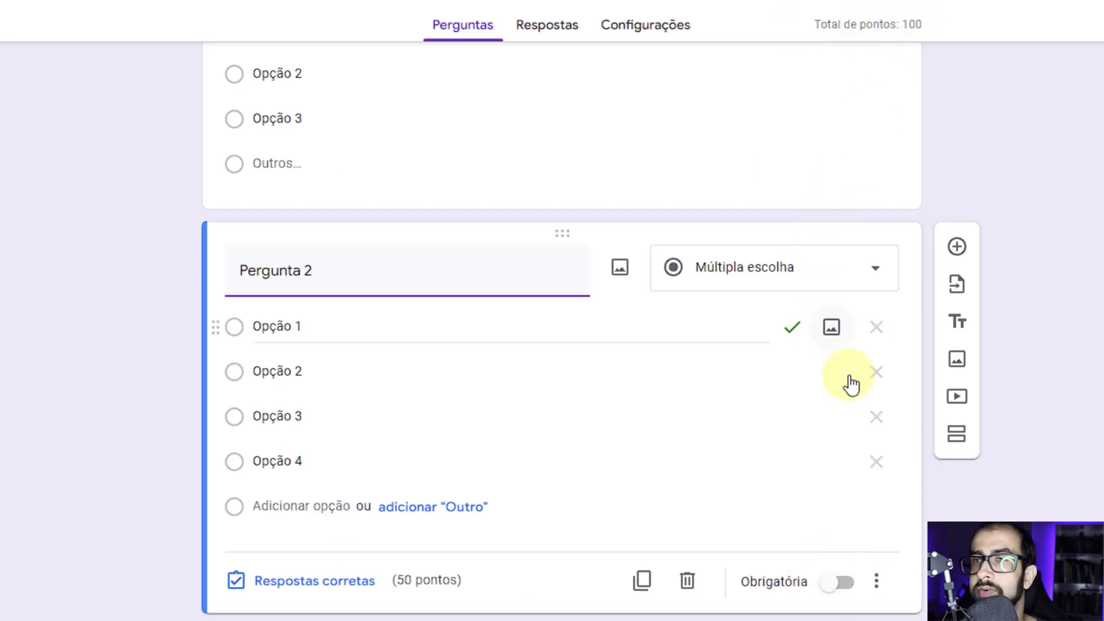
pyautogui.scroll(5, 654, 415)
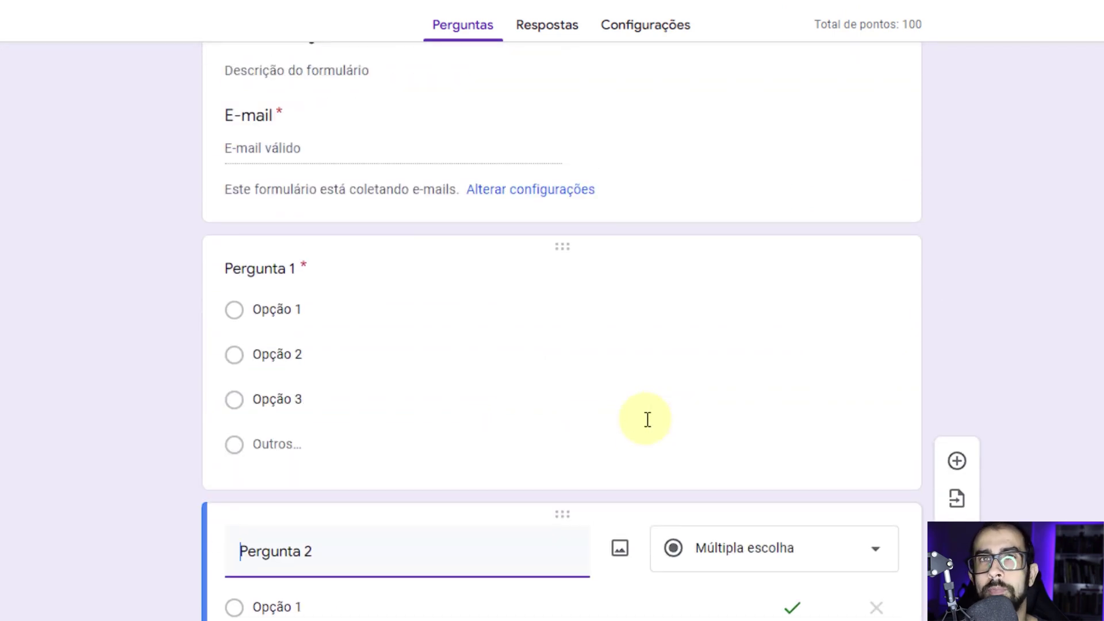
pyautogui.scroll(-5, 505, 357)
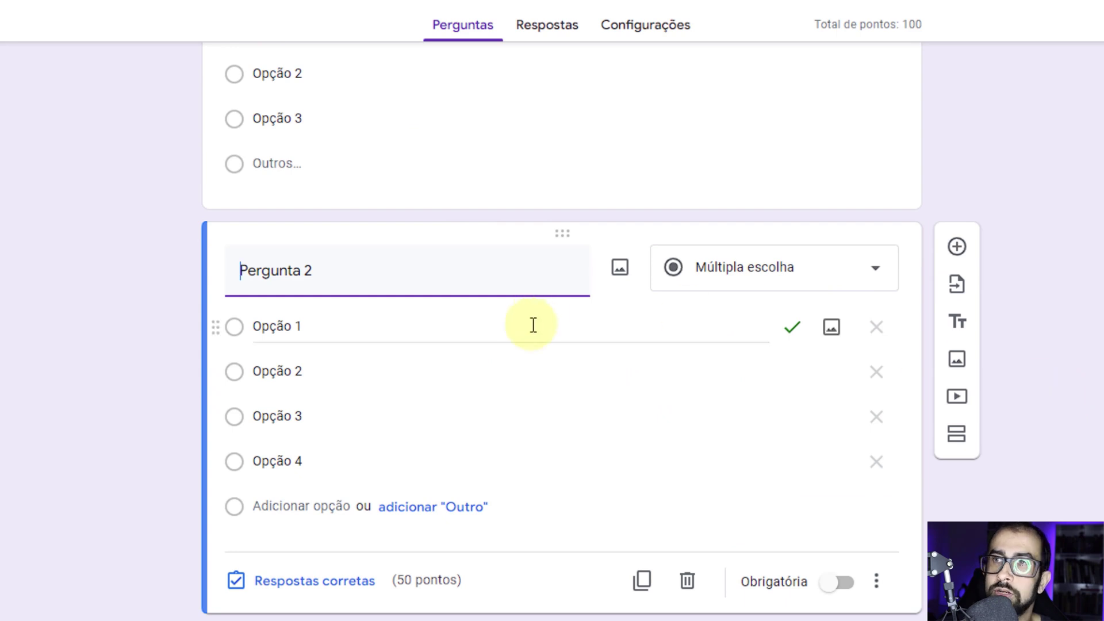
pyautogui.scroll(2, 1007, 275)
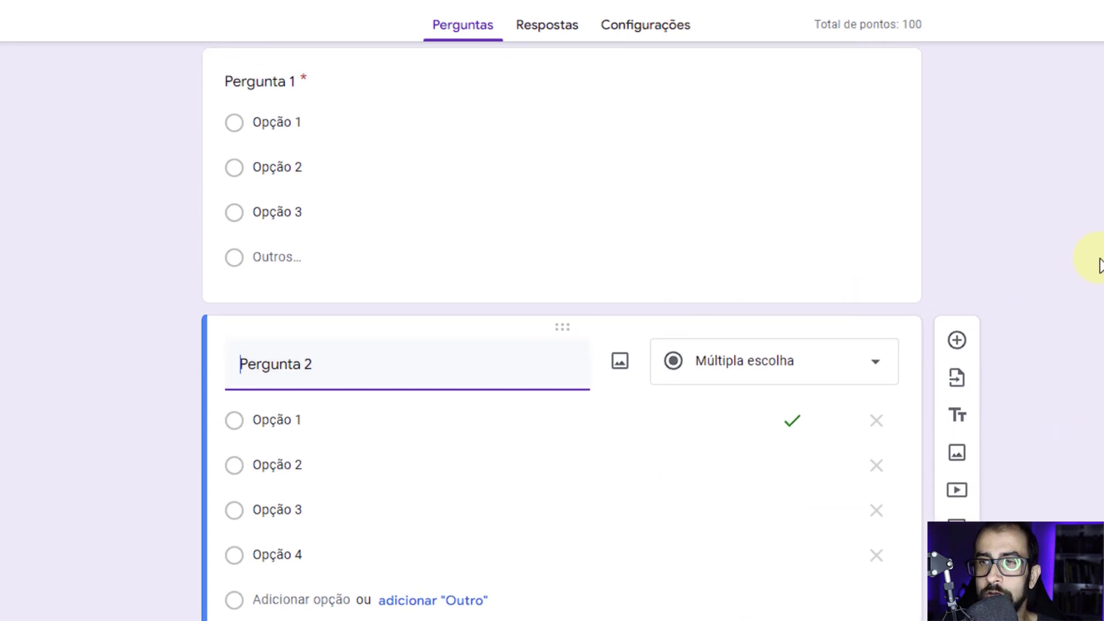